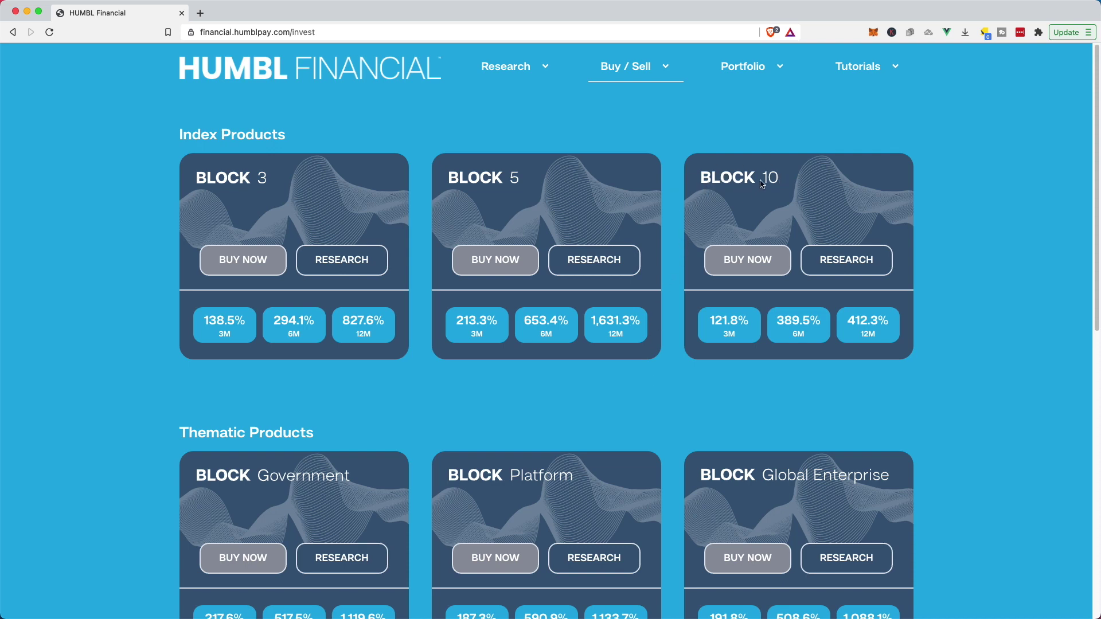
From the Invest page, open the Portfolio menu in the top navigation
click(742, 69)
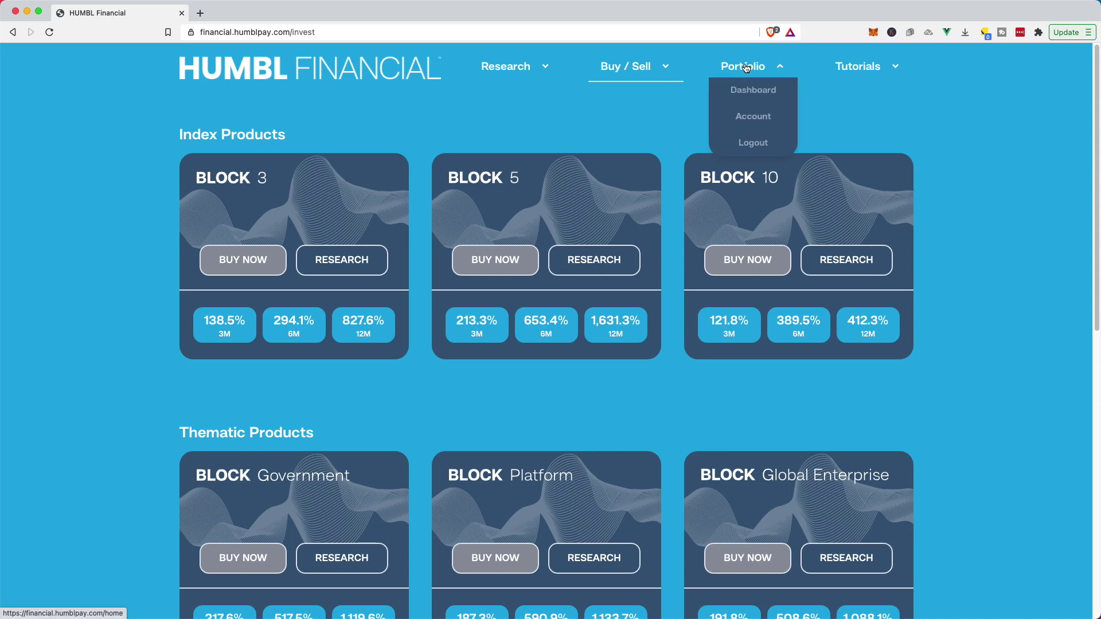
Go to the portfolio dashboard's Coinbase Pro panel and bring up the CHANGE API KEYS form
click(752, 92)
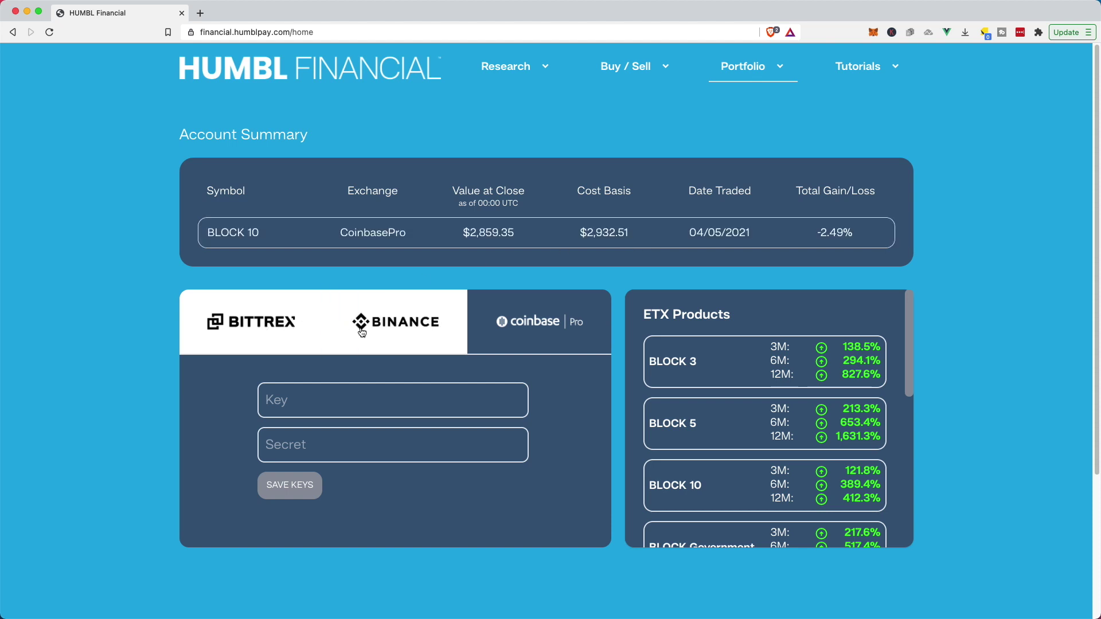
click(384, 327)
click(534, 318)
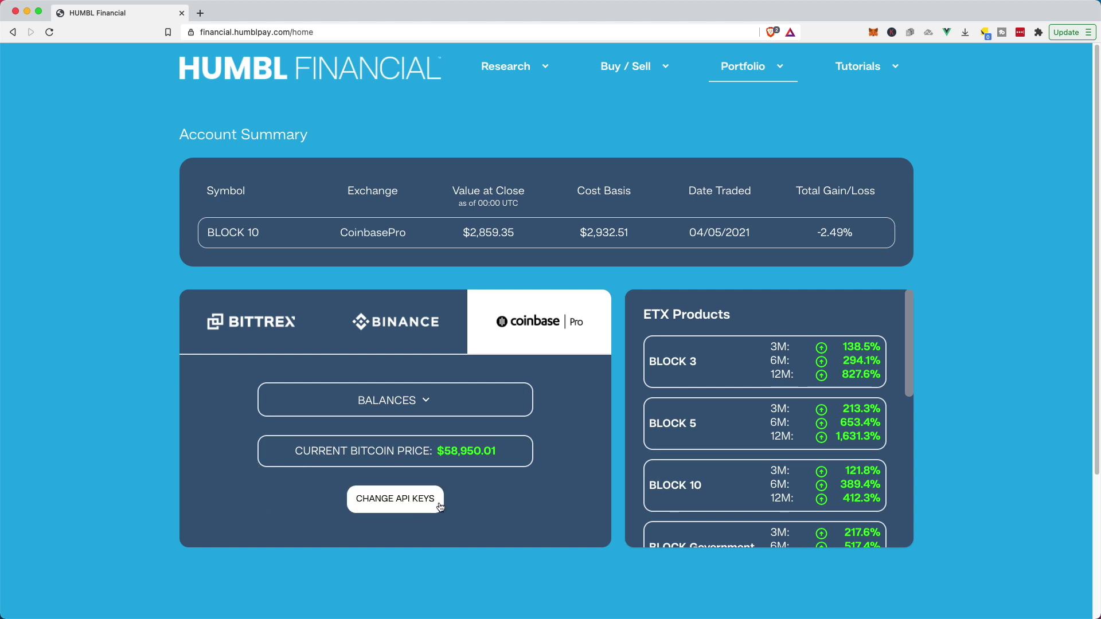
click(399, 501)
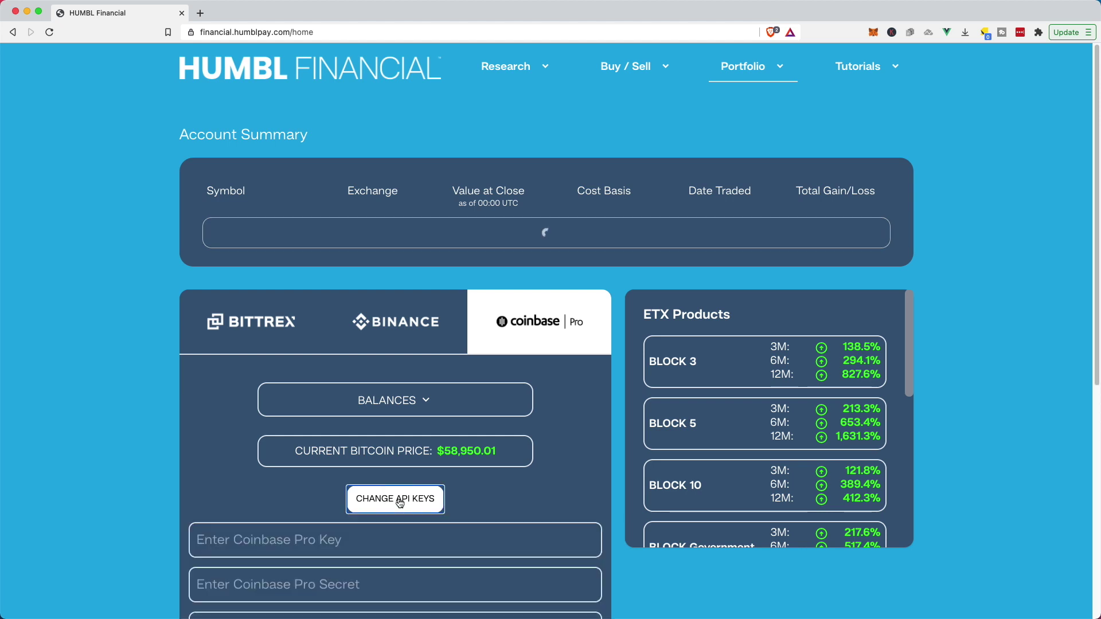
scroll(205, 470, down, 1)
scroll(204, 471, down, 3)
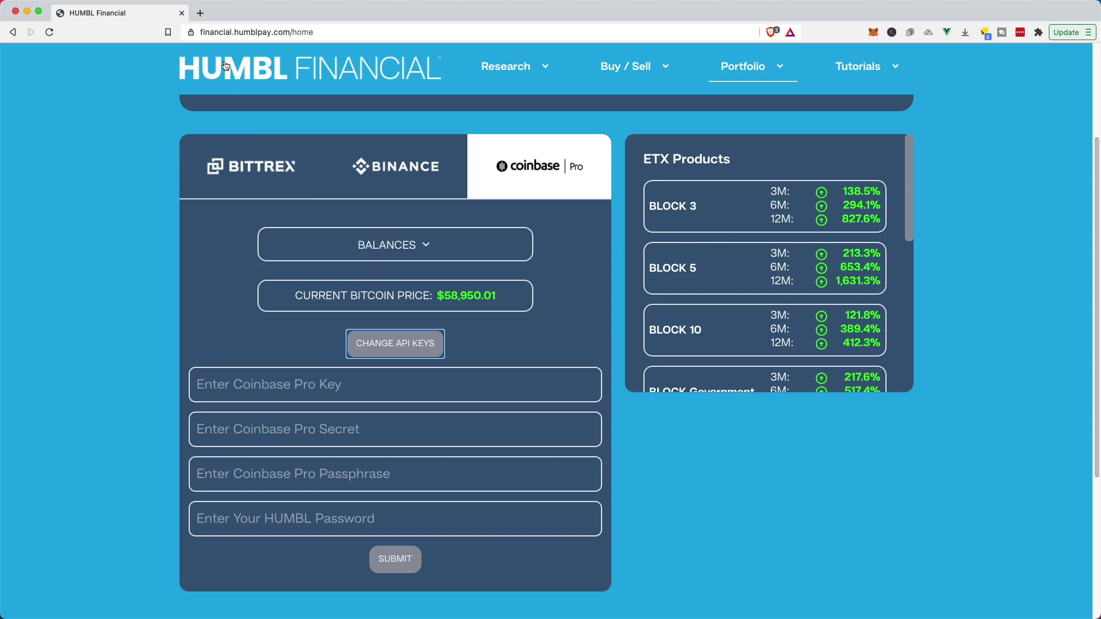
In a new browser tab, open Coinbase Pro and reach API Settings from the profile menu
click(201, 13)
text(coi)
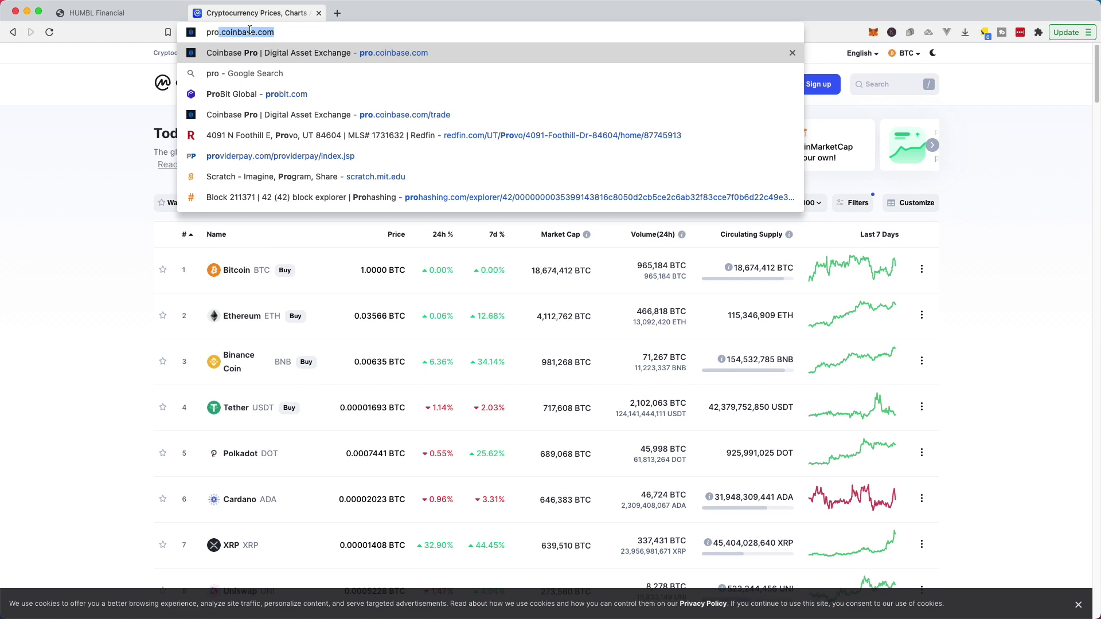
key(Return)
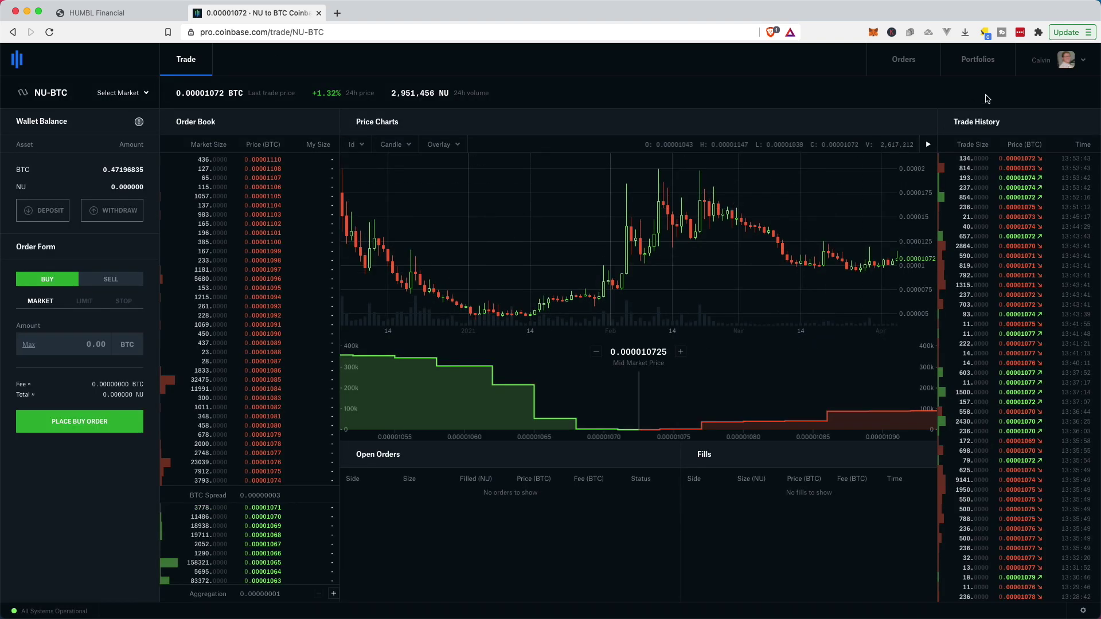
click(1044, 64)
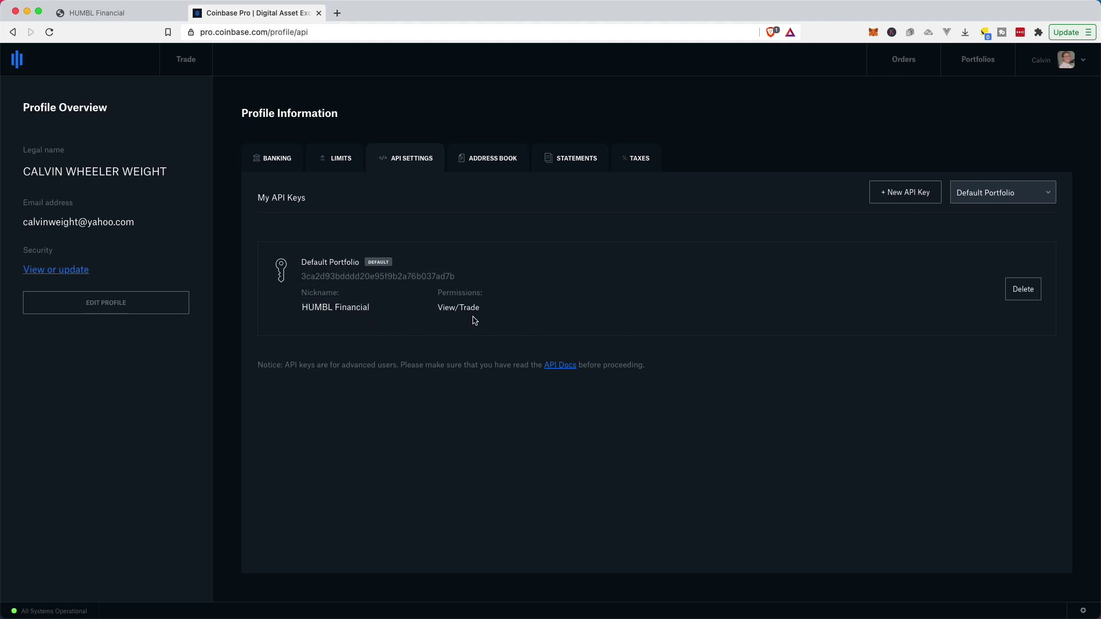
Delete the old HUMBL Financial API key and confirm the Default Portfolio has no keys left
click(1032, 295)
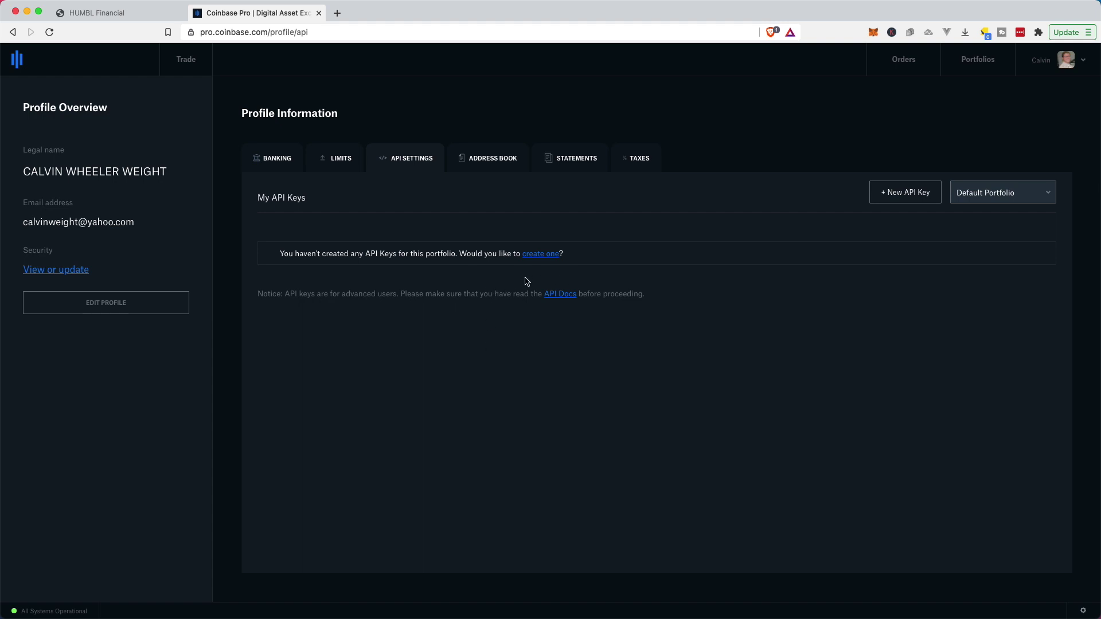
click(115, 10)
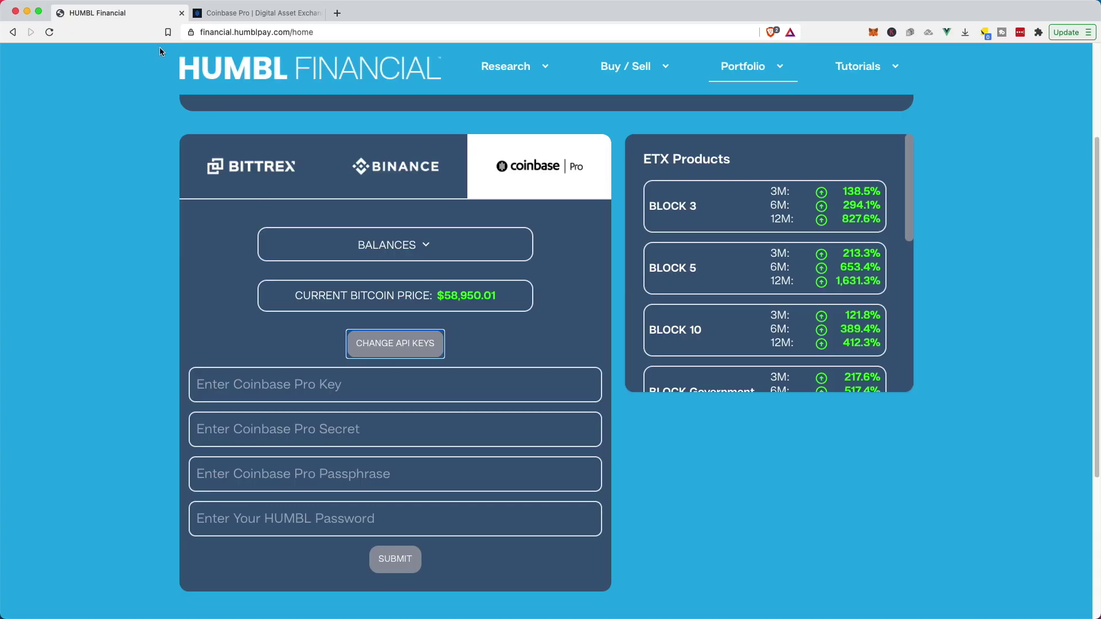
click(280, 12)
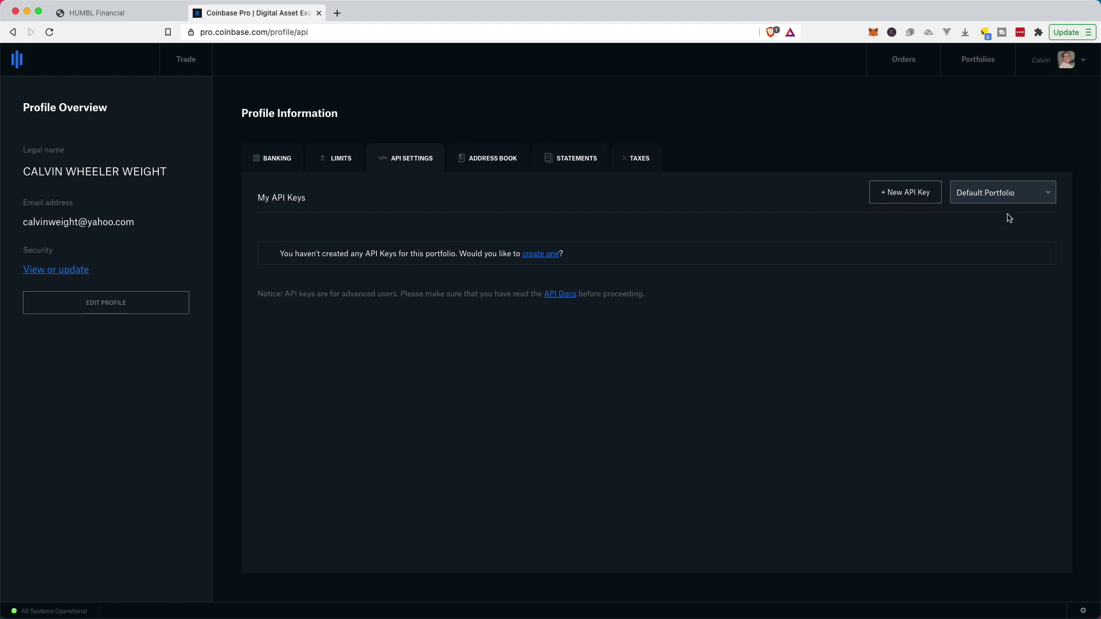
click(1046, 195)
click(1046, 195)
click(902, 193)
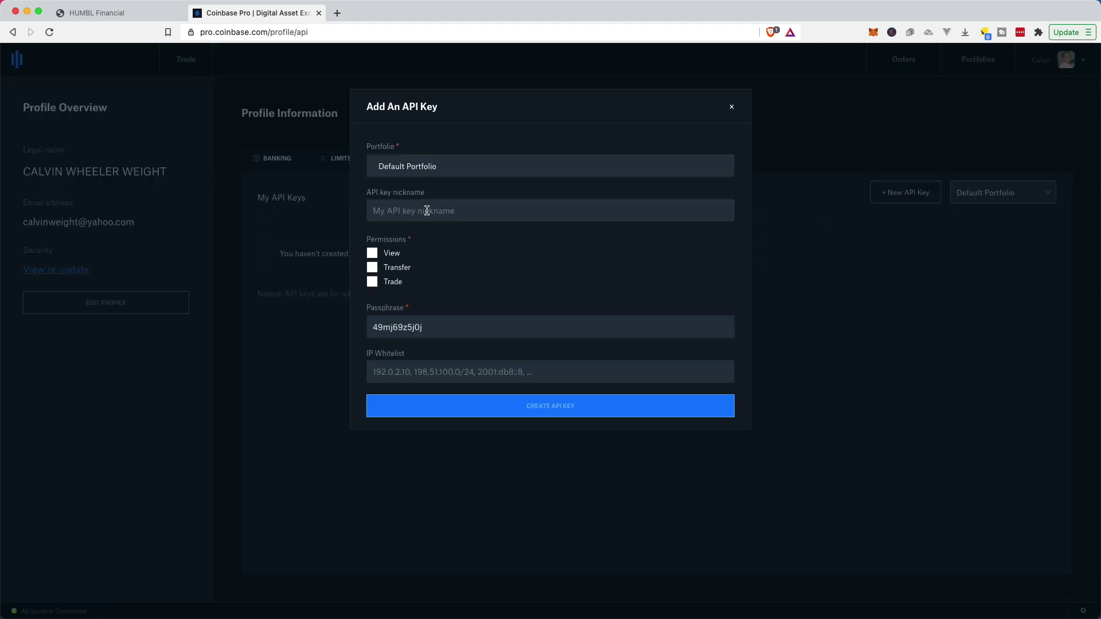
Name the new key 'HUMBL Financial', grant View and Trade permissions, and copy its generated passphrase
text(HUMBL Financial)
click(372, 253)
click(372, 282)
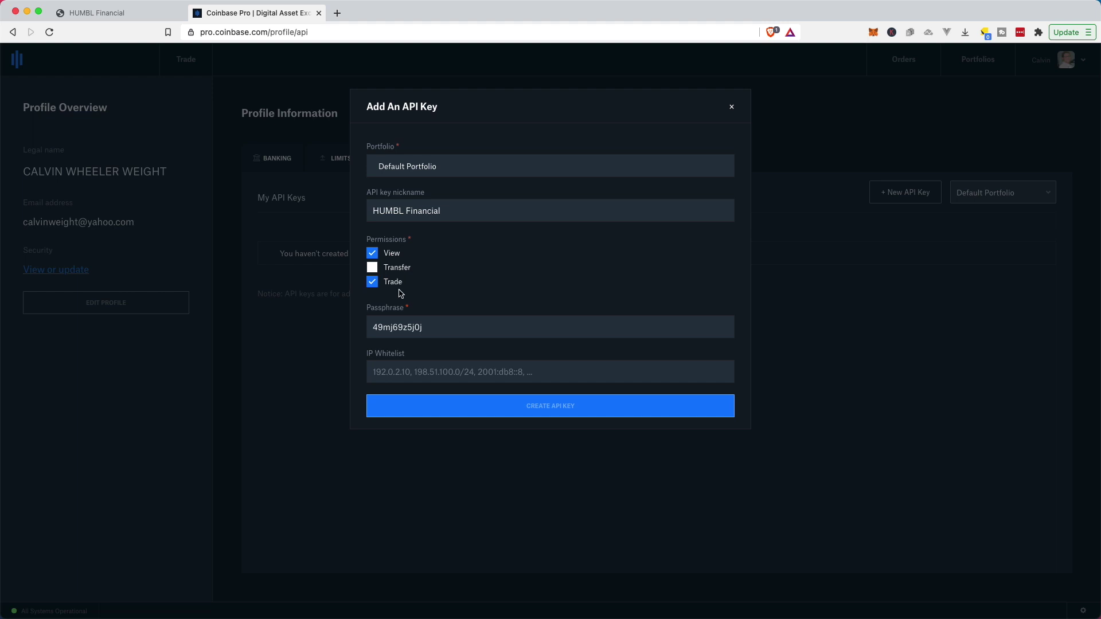
double_click(403, 326)
click(117, 13)
Paste the passphrase into HUMBL's Passphrase field, then create the API key in Coinbase Pro
click(351, 472)
key(super+v)
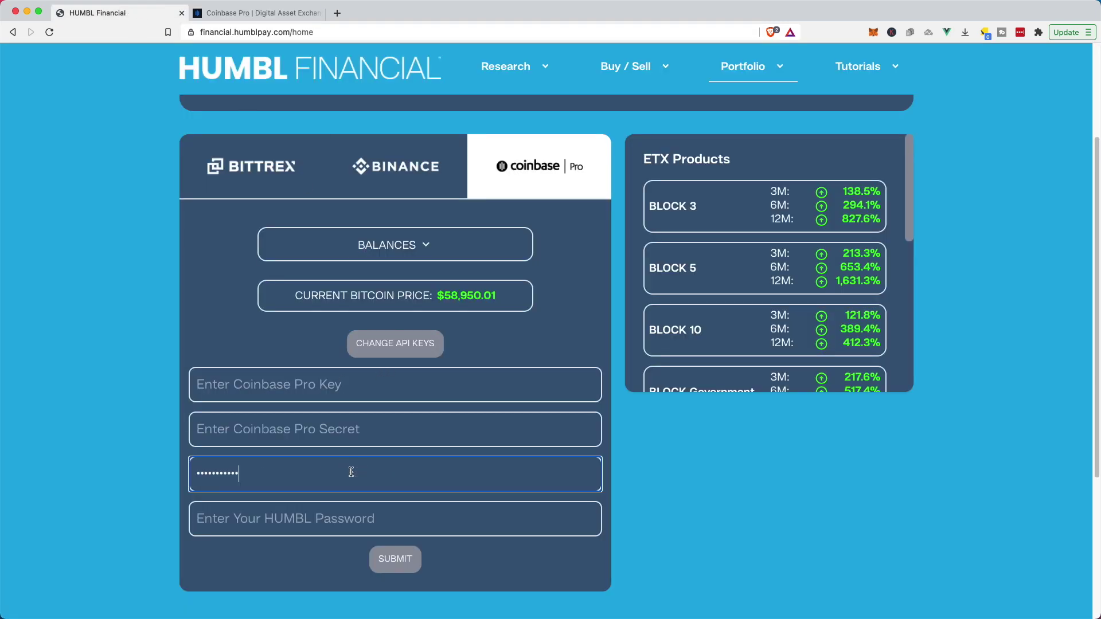
click(262, 13)
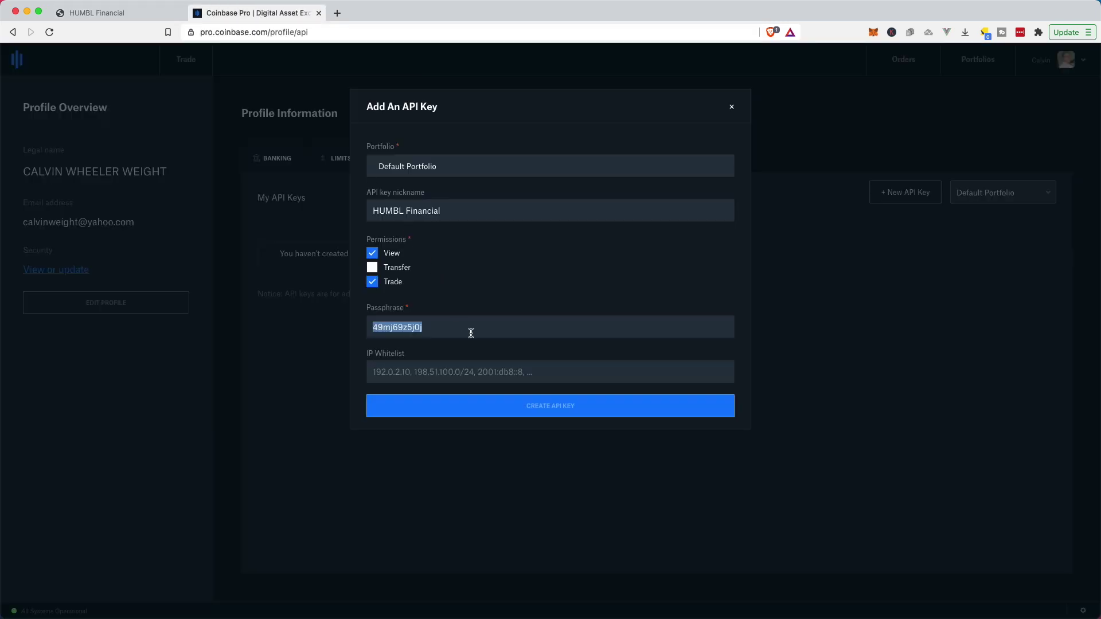
click(548, 407)
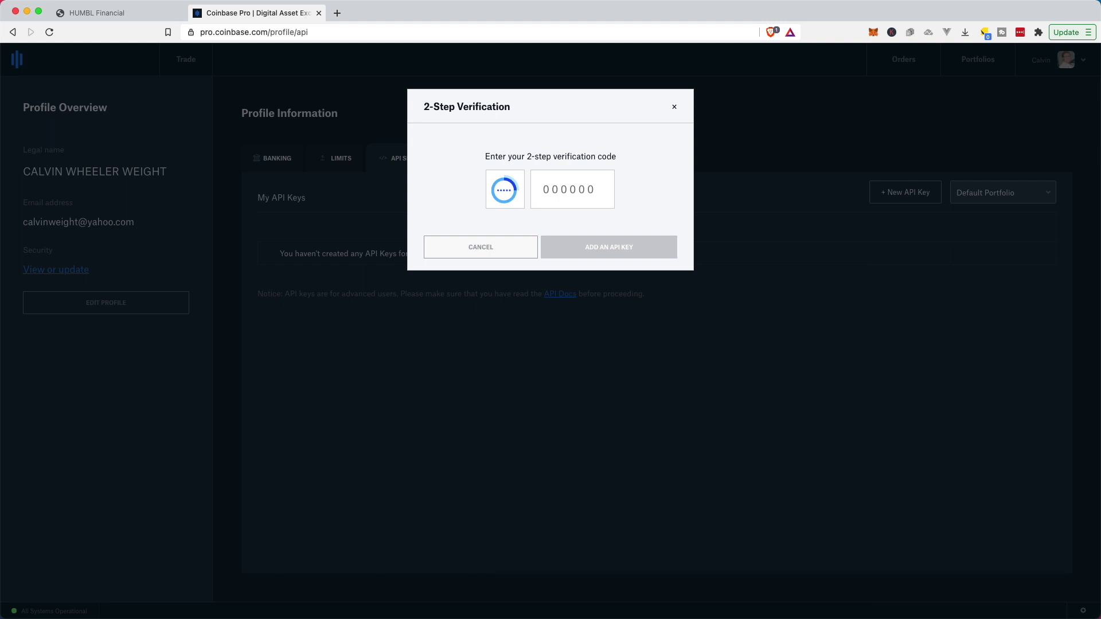
Enter the 2FA verification code, confirm the new key, and copy its API secret
key(super+Tab)
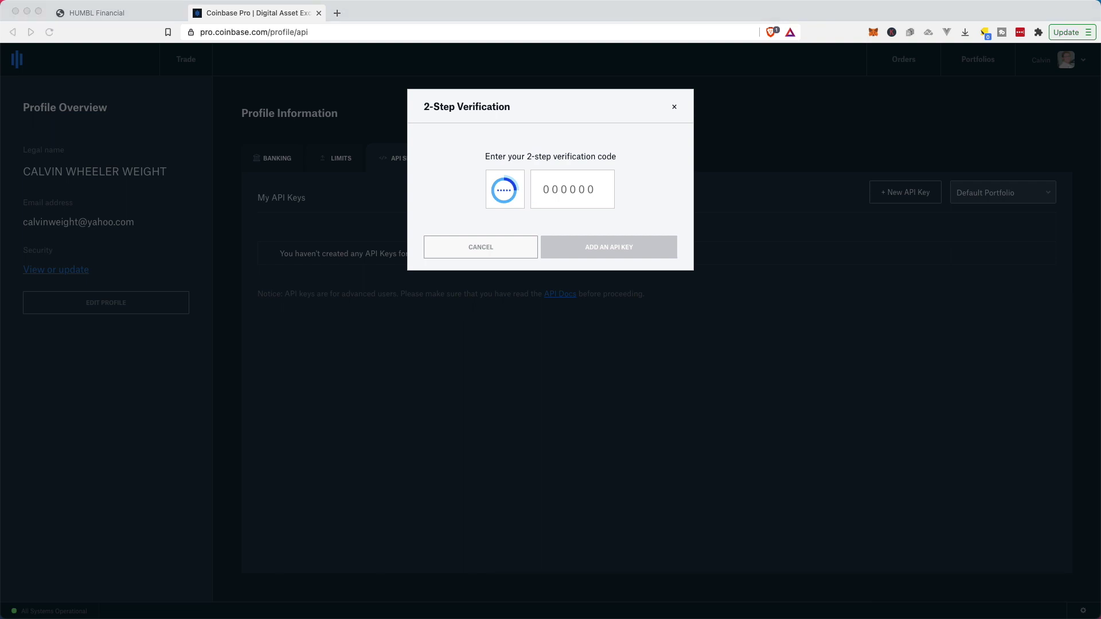
click(560, 181)
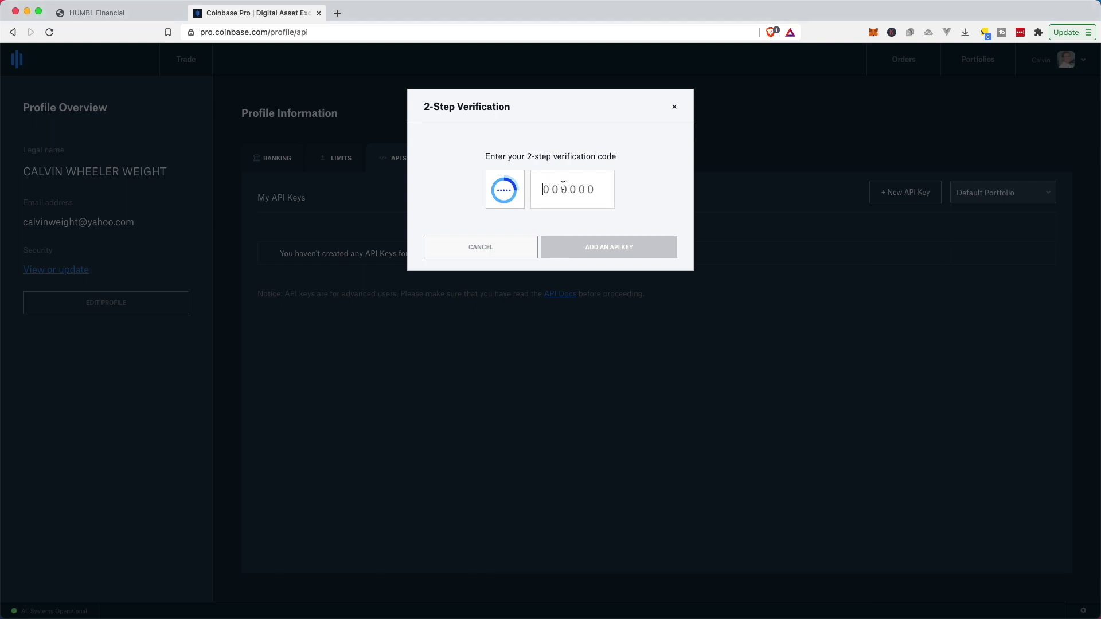
key(super+v)
click(608, 248)
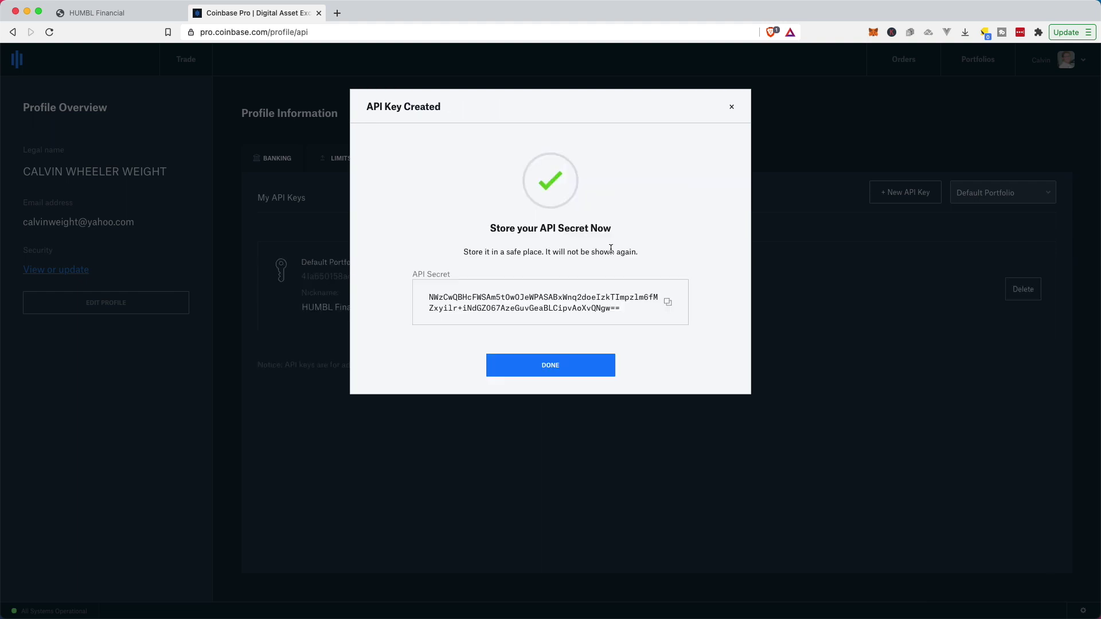
click(668, 302)
Paste the API secret into HUMBL's Coinbase Pro Secret field
click(126, 12)
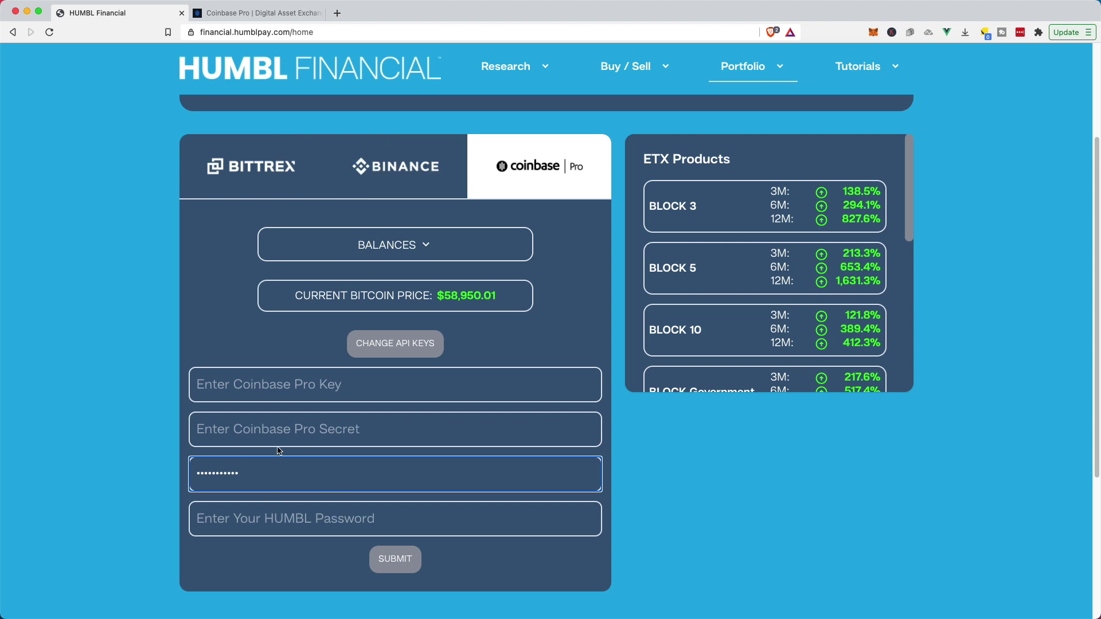
click(300, 423)
key(super+v)
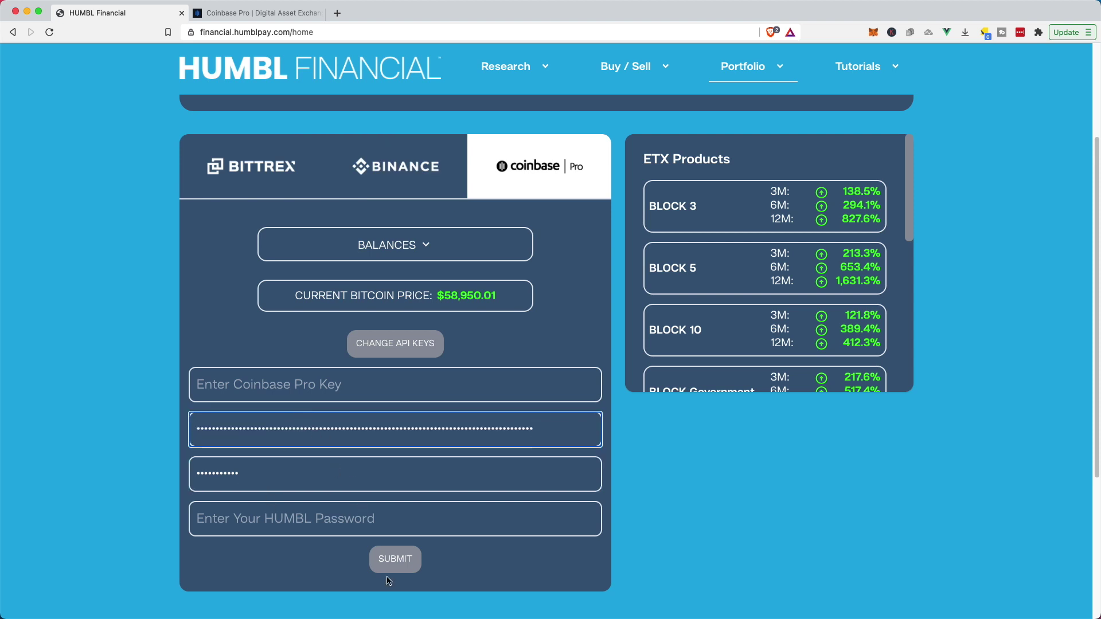
Close Coinbase Pro's key-created dialog, copy the new key ID, and focus HUMBL's Key field
click(256, 14)
click(561, 355)
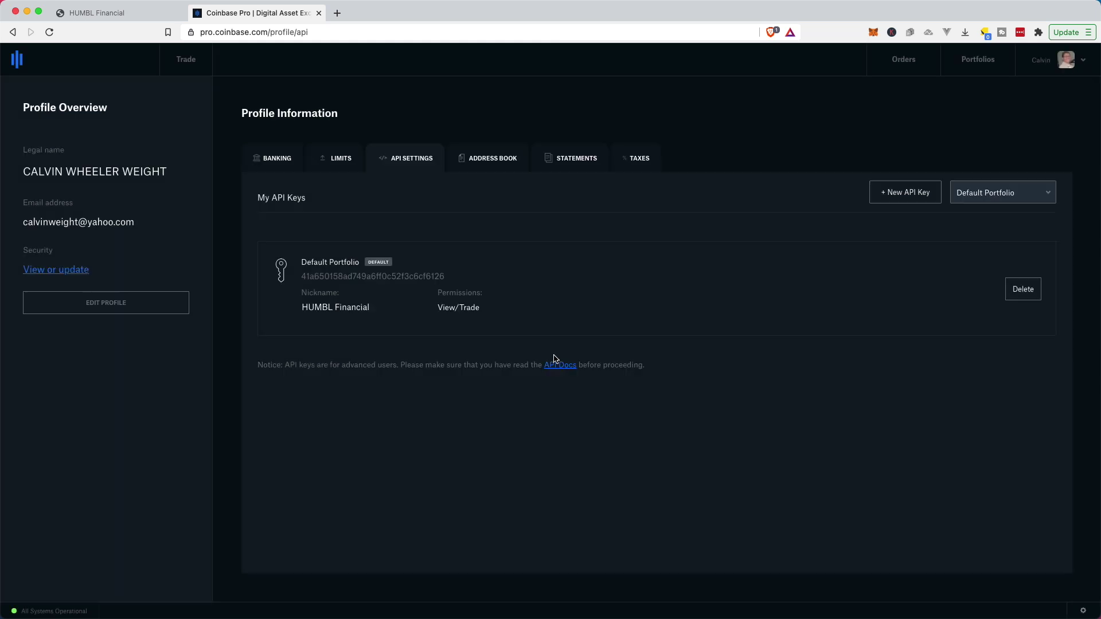
click(446, 277)
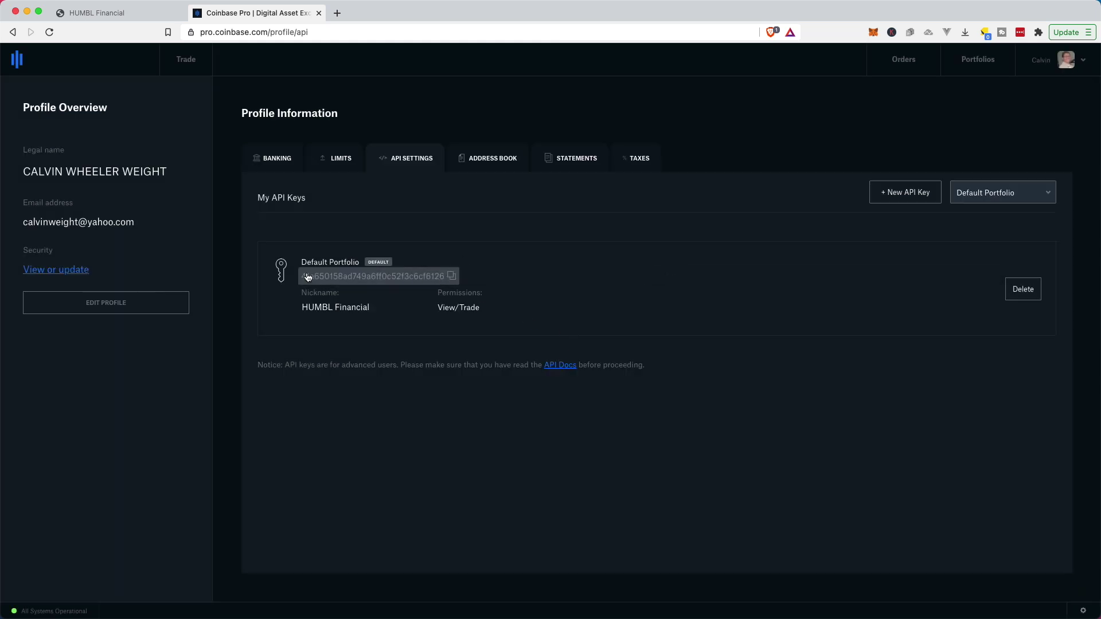
click(123, 15)
click(408, 393)
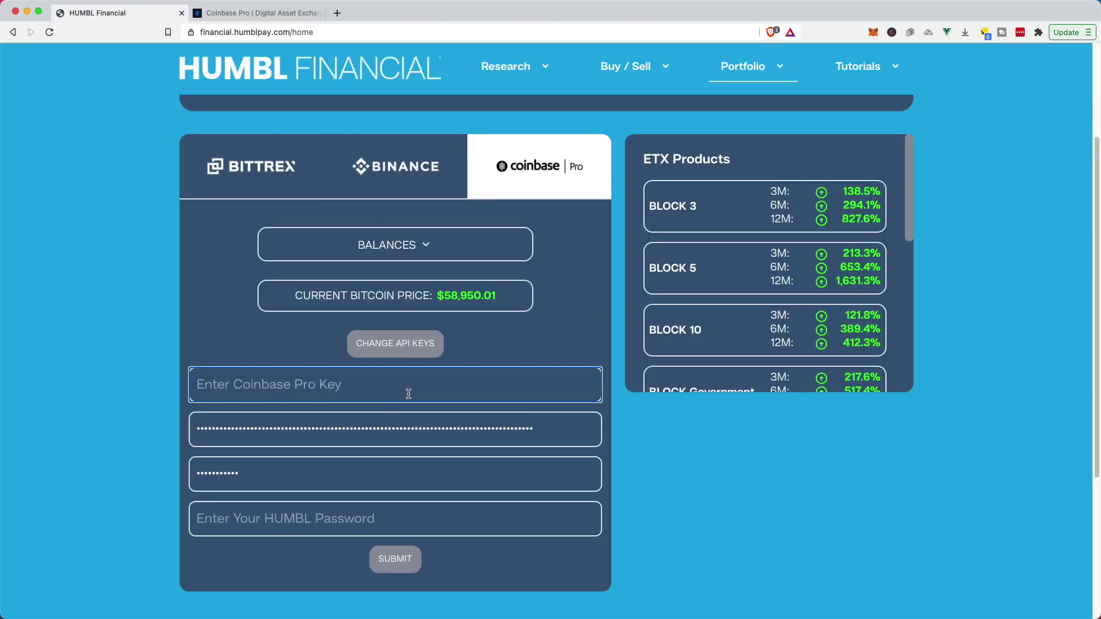
Paste the key ID, enter the HUMBL account password, submit, and check the new key in Coinbase Pro
key(cmd+v)
click(356, 518)
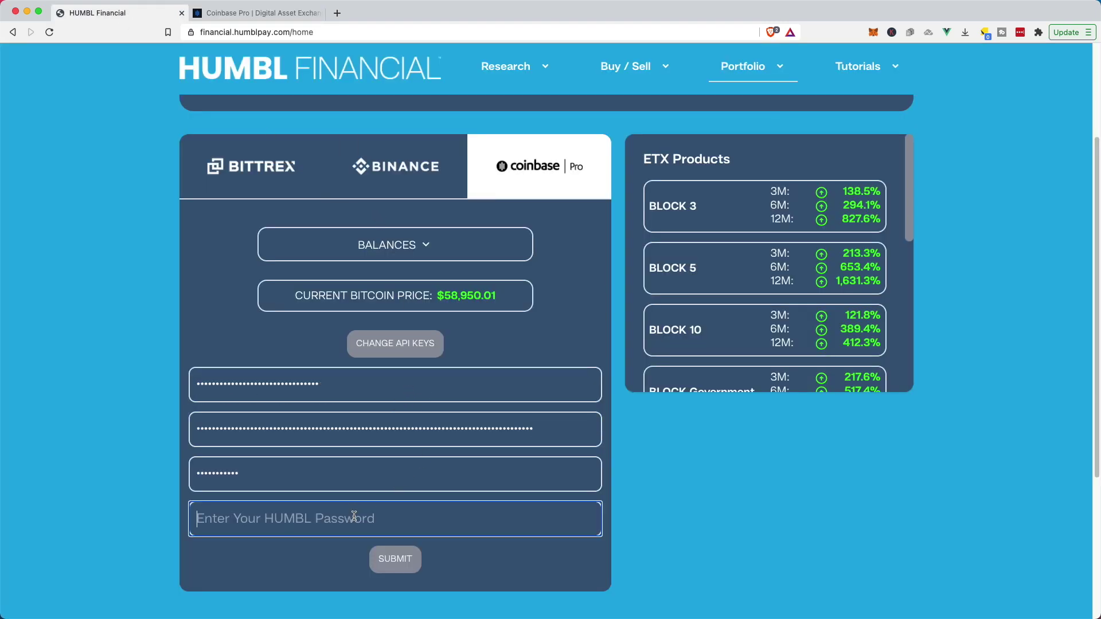
text(••)
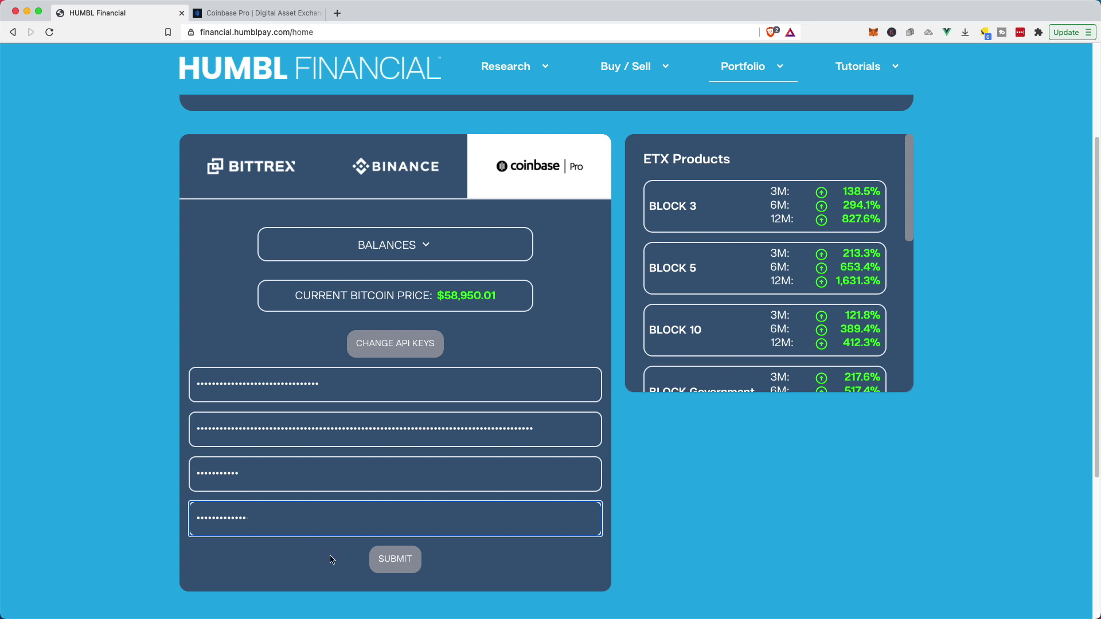
click(399, 563)
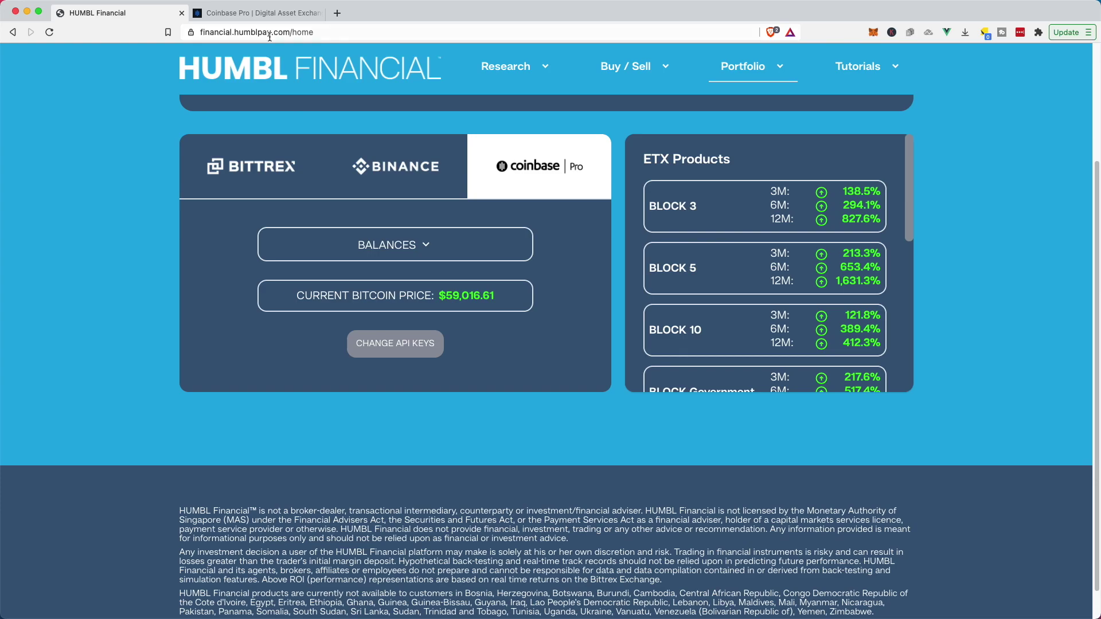
click(263, 17)
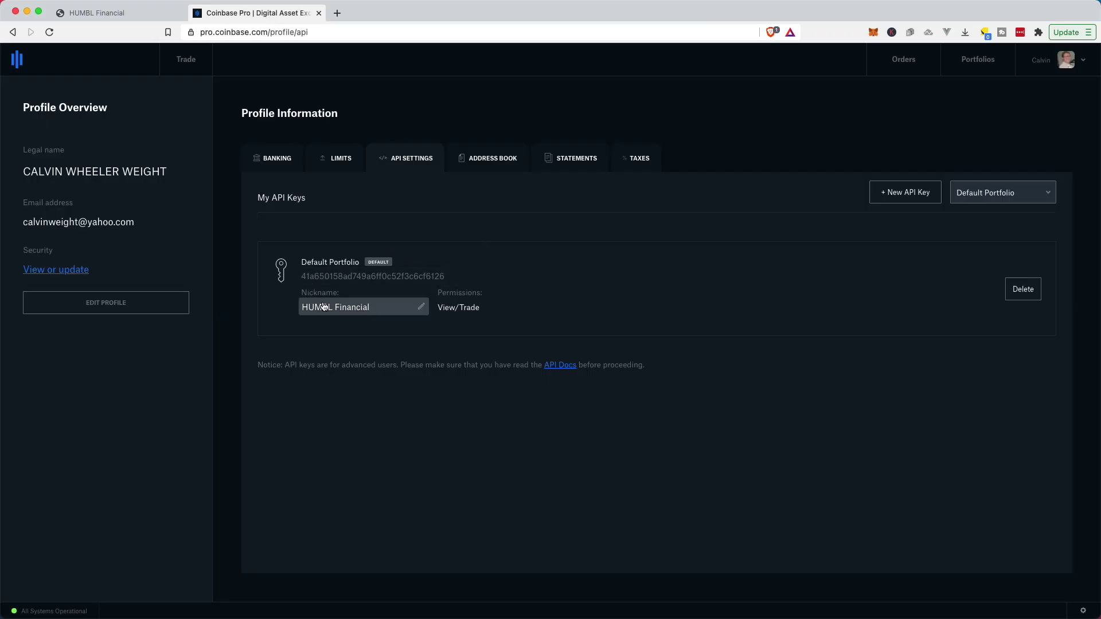